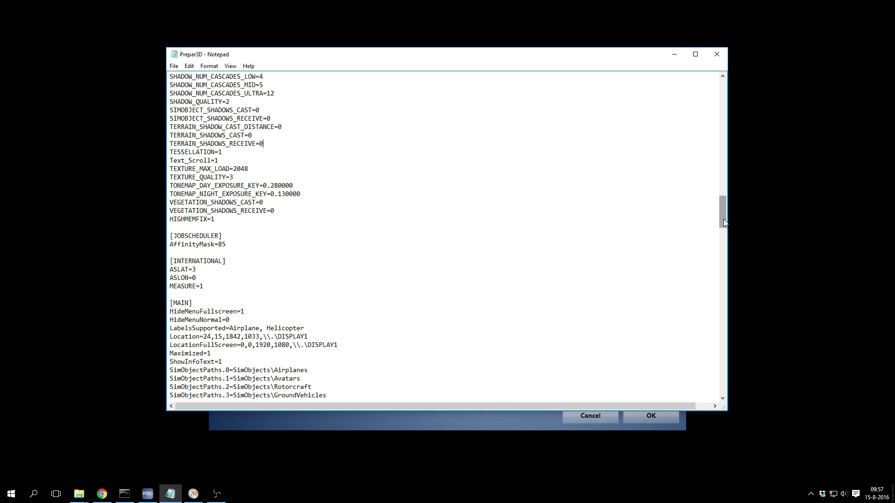
Locate the AffinityMask entry under [JOBSCHEDULER] in the Prepar3D configuration file.
left_click_drag(724, 216, 720, 253)
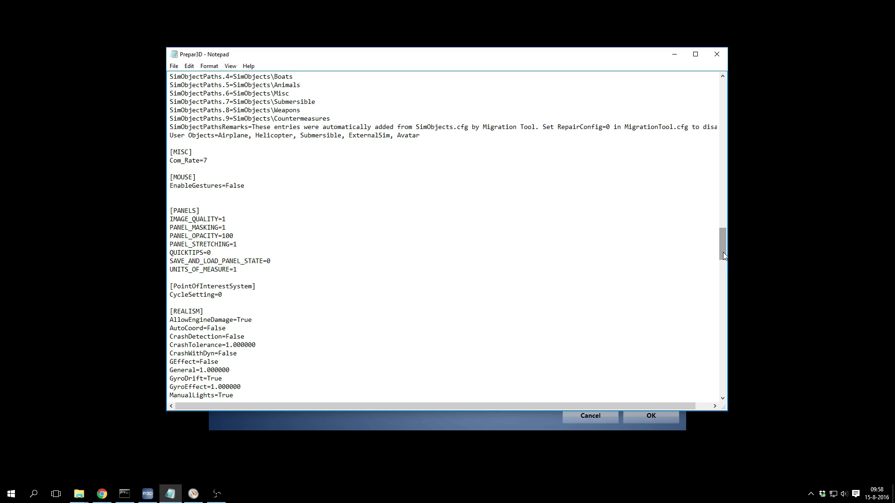
left_click_drag(720, 249, 722, 239)
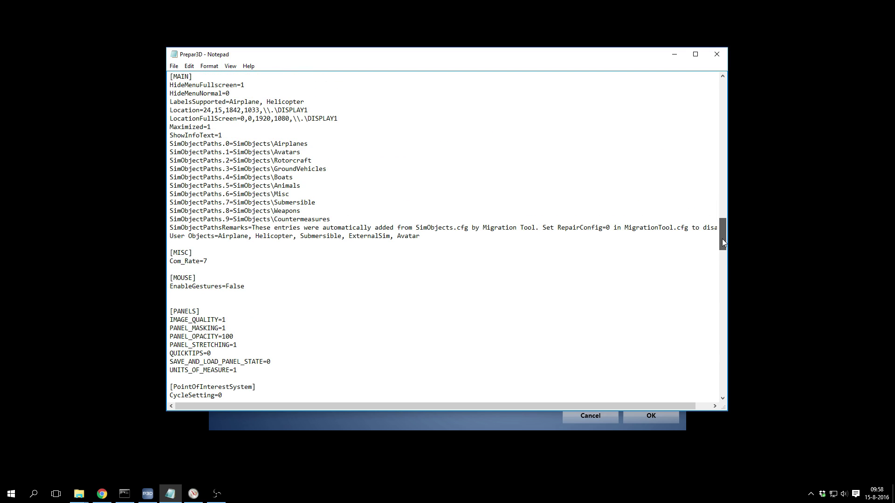
left_click_drag(723, 238, 726, 214)
left_click_drag(254, 278, 170, 279)
left_click(268, 280)
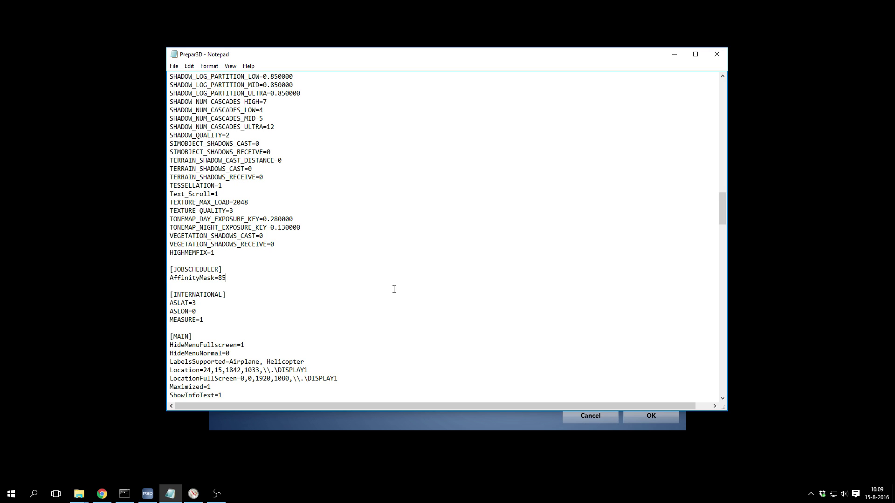
Switch to Chrome and examine the conversion of 11111111 in the binary to decimal converter.
left_click(102, 494)
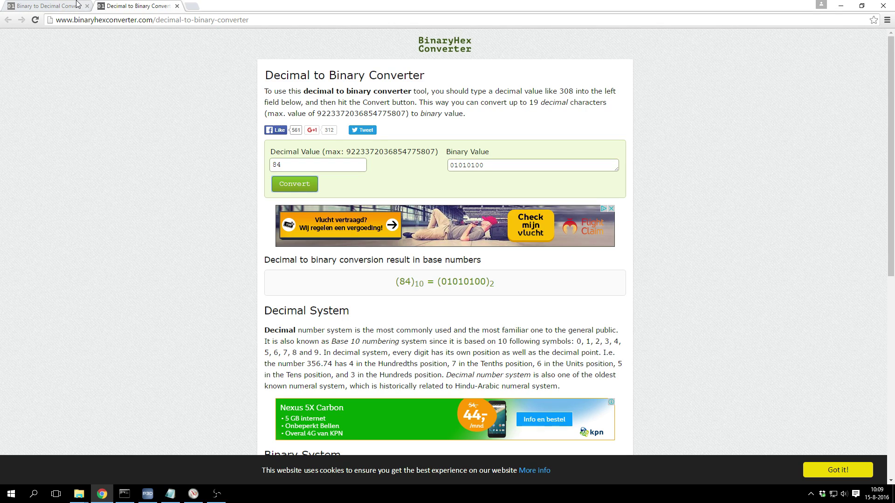
left_click(77, 6)
scroll(147, 56, "up", 2)
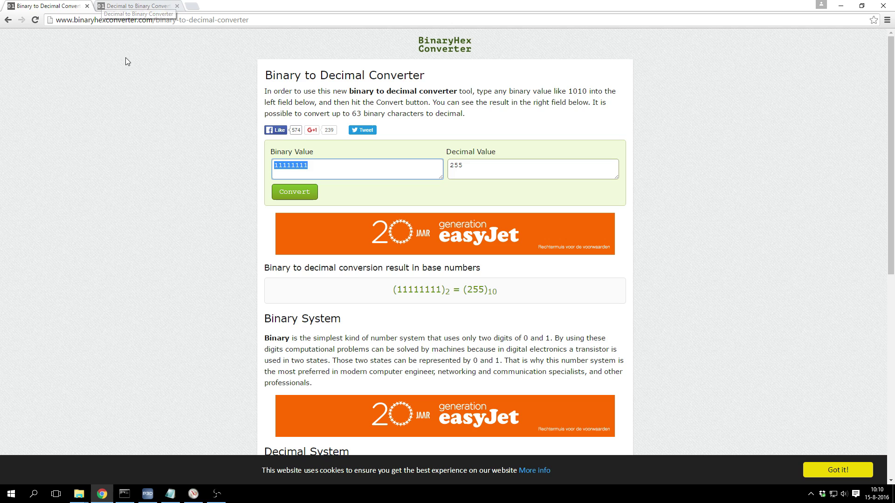
left_click(125, 60)
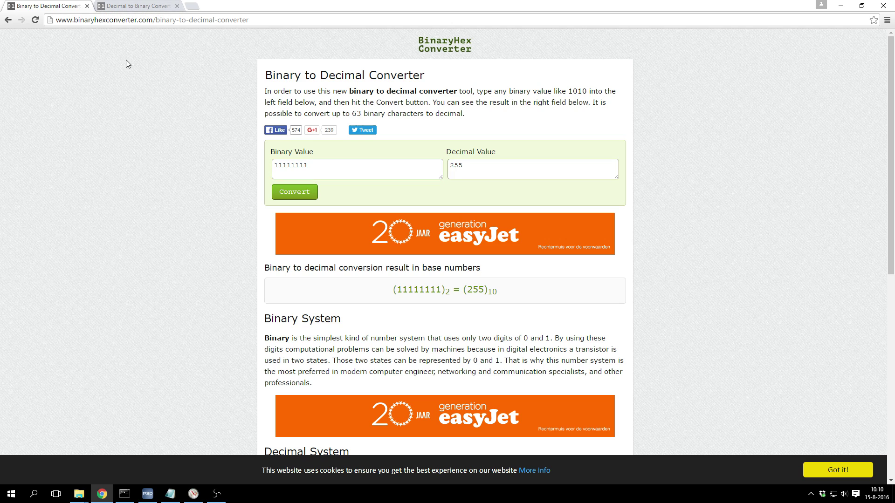
left_click(471, 167)
double_click(471, 166)
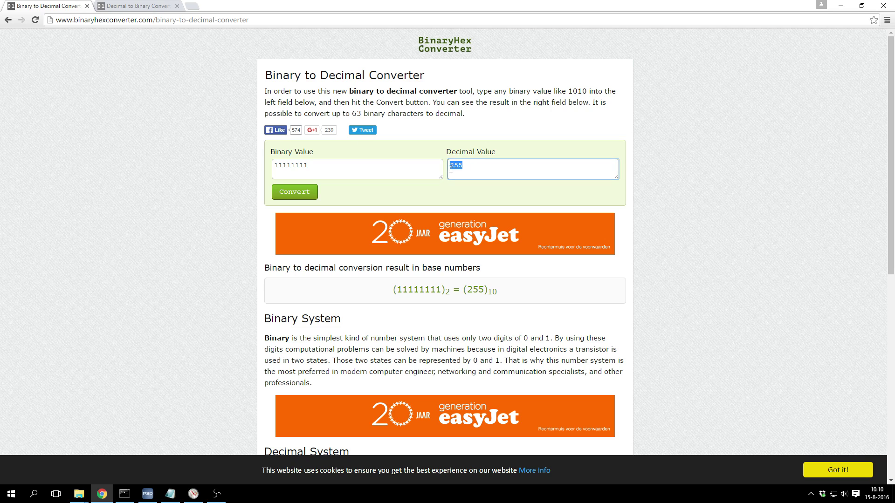
left_click(480, 171)
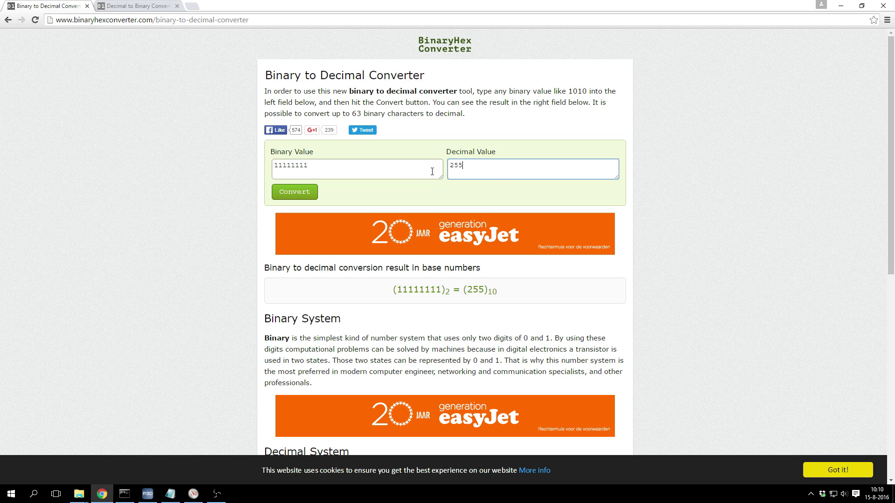
left_click(338, 167)
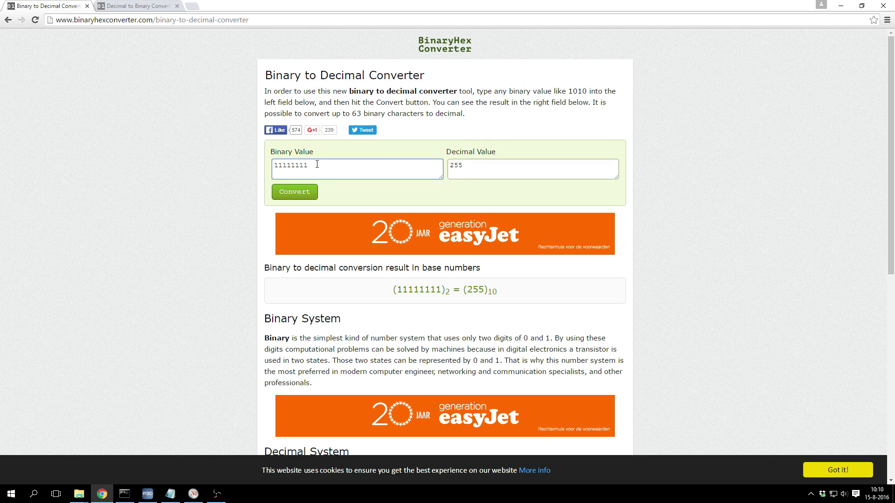
Convert the binary value 1111 to decimal, and return to the previous conversion.
left_click_drag(323, 165, 273, 166)
left_click_drag(307, 167, 296, 167)
key("BackSpace")
left_click(307, 188)
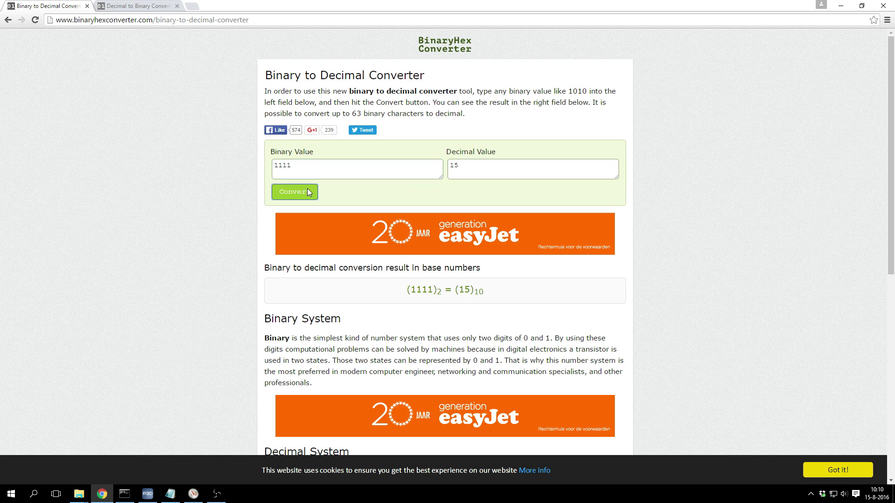
key("alt+Left")
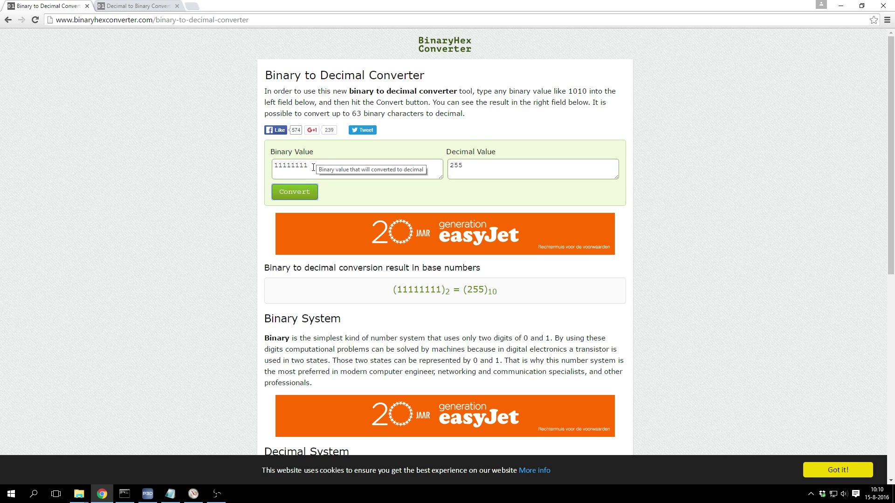
Change the binary value to 01101100 and convert it to decimal.
left_click_drag(313, 167, 306, 167)
type("0")
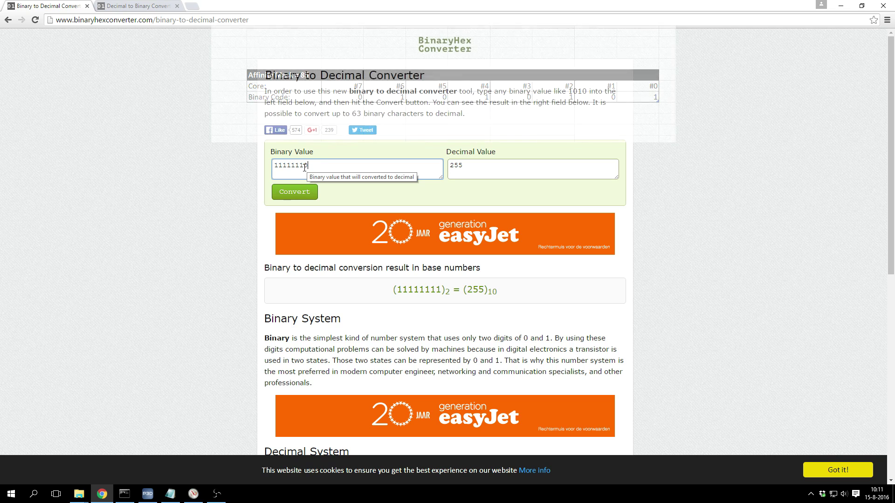
left_click(303, 167)
key("BackSpace")
type("00")
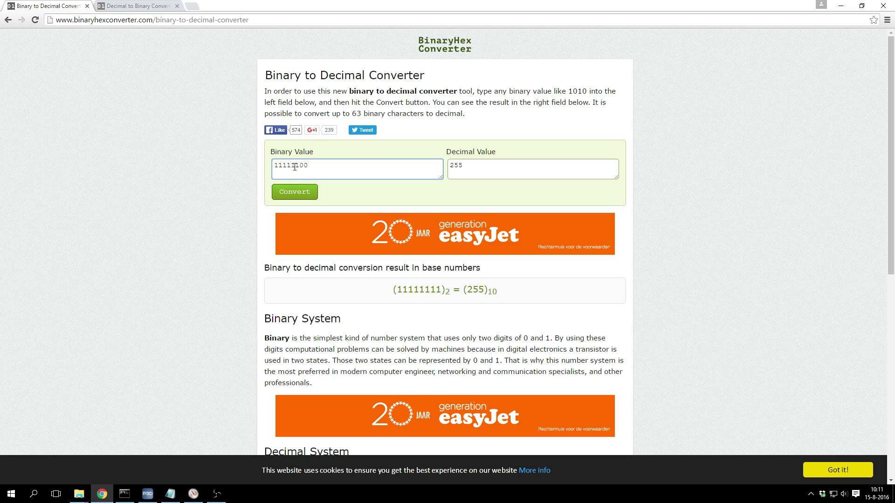
left_click_drag(291, 166, 287, 166)
type("00")
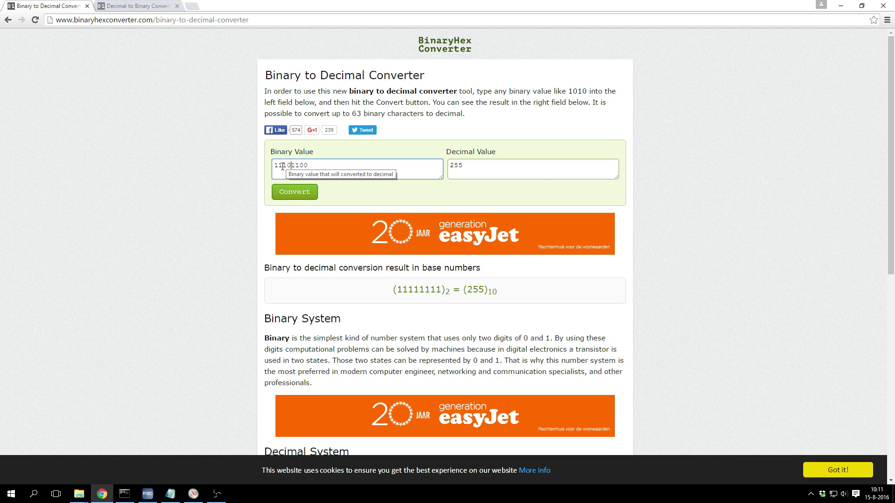
left_click_drag(282, 166, 274, 166)
type("0")
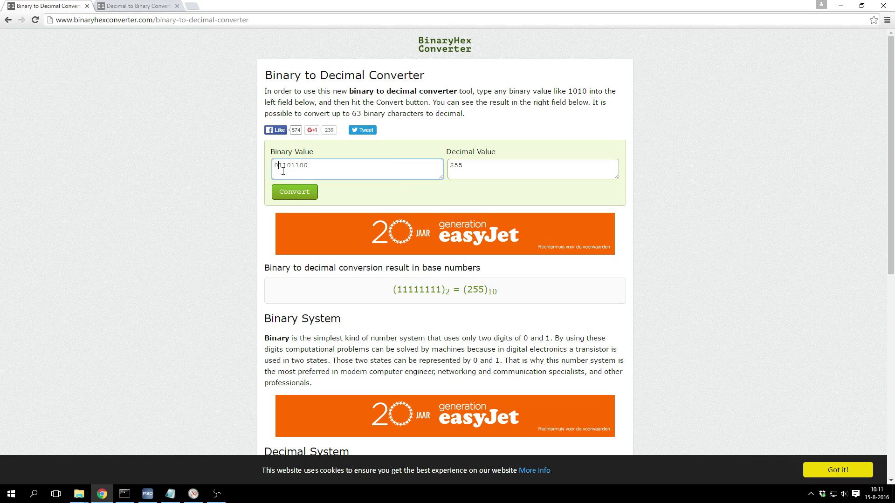
left_click(303, 190)
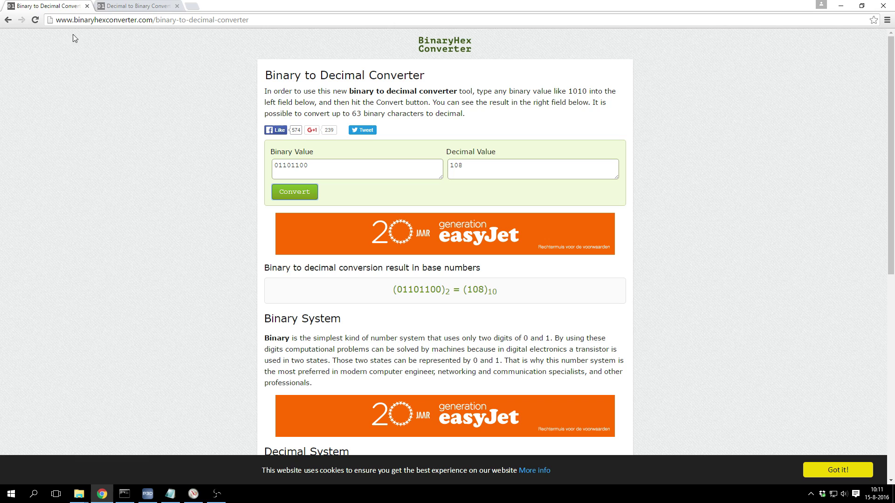
Convert the decimal value 85 in the decimal to binary converter and inspect the binary result.
left_click(122, 4)
left_click_drag(296, 164, 238, 168)
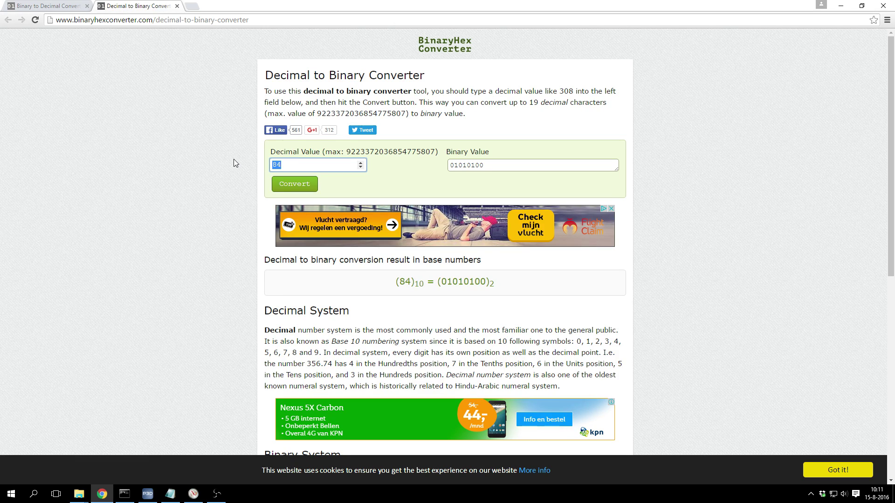
type("85")
left_click(296, 184)
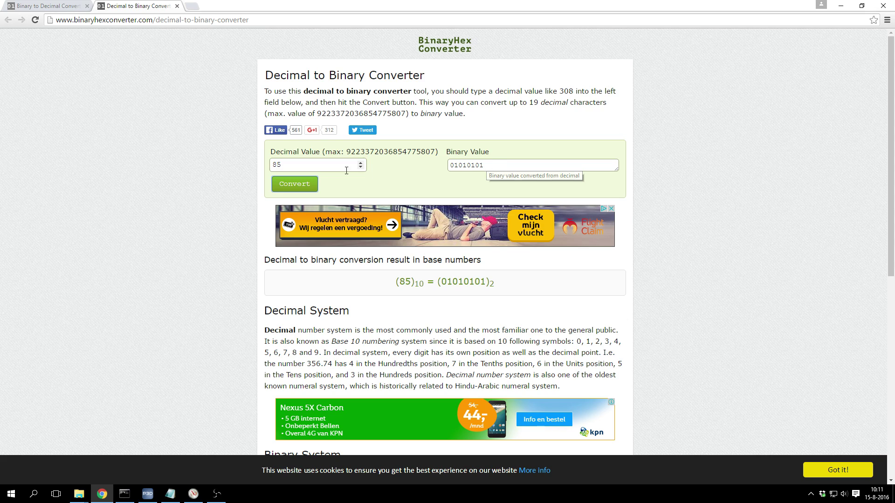
left_click(290, 165)
left_click(175, 160)
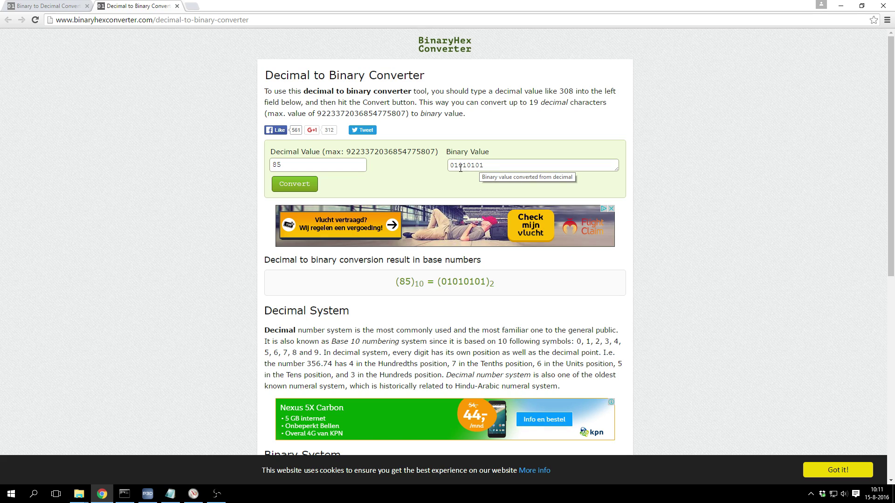
double_click(466, 166)
left_click(504, 167)
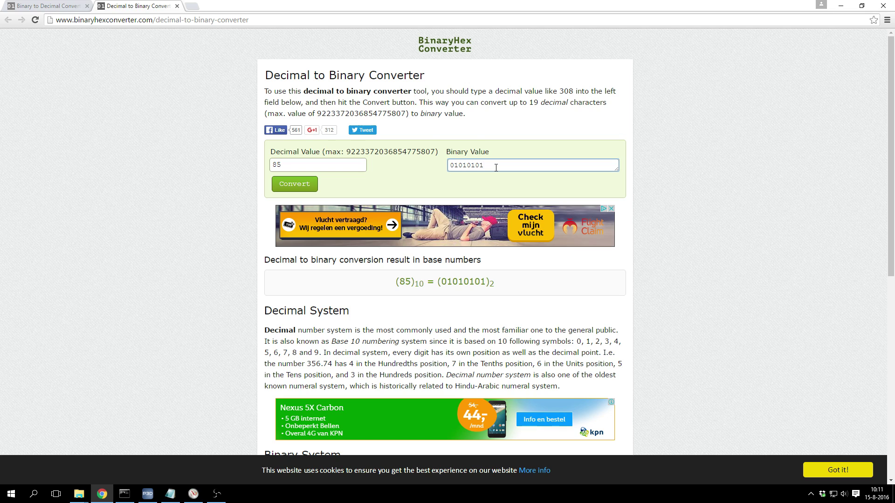
Change the decimal value to 84 and convert it to binary.
left_click(292, 165)
key("BackSpace")
type("4")
left_click(309, 185)
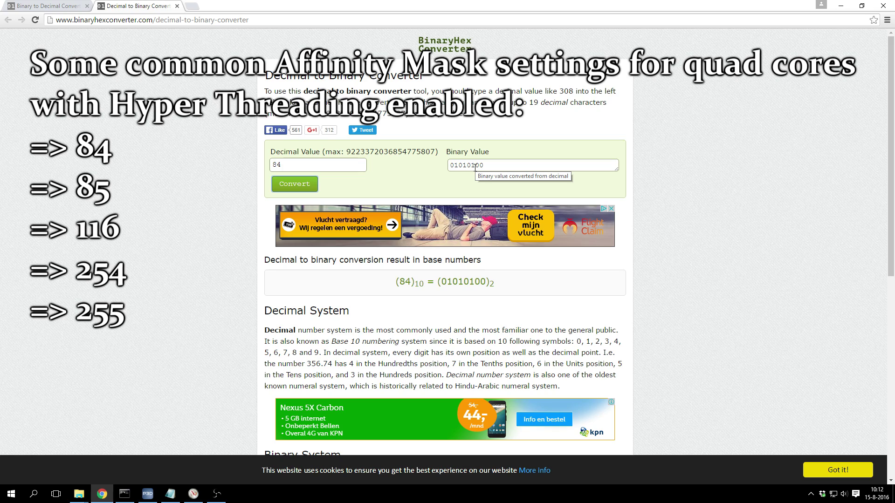
Set the decimal value back to 85 and convert it to binary.
double_click(305, 165)
type("85")
left_click(310, 184)
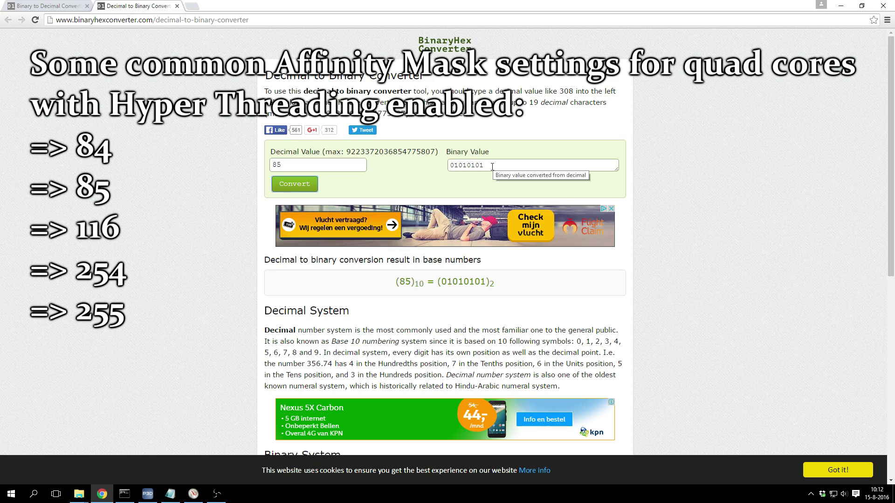
Replace the decimal value with 255 and convert it to binary.
left_click_drag(326, 168, 235, 169)
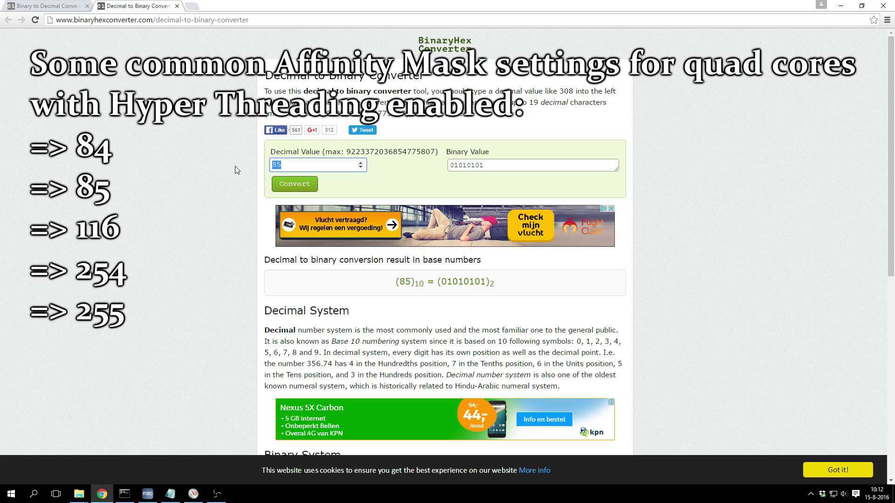
type("255")
left_click(308, 183)
Replace the decimal value with 254 and convert it to binary.
left_click_drag(322, 166, 271, 166)
type("256")
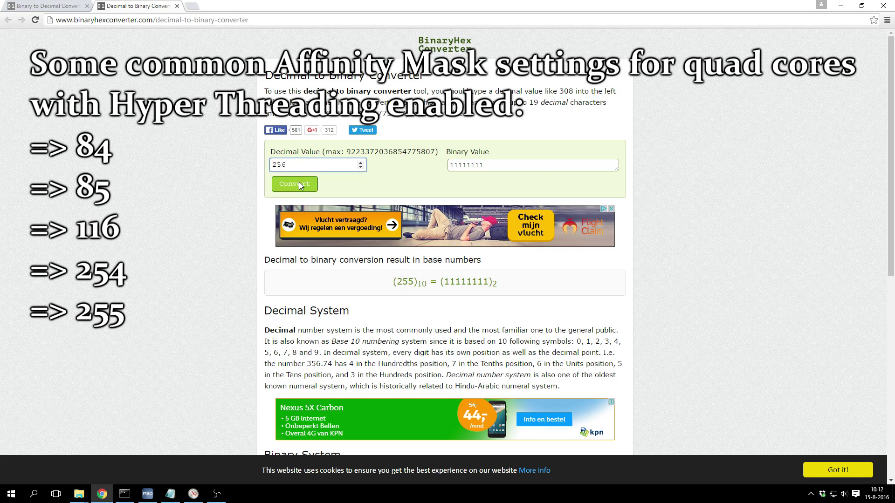
key("BackSpace")
type("4")
left_click(296, 187)
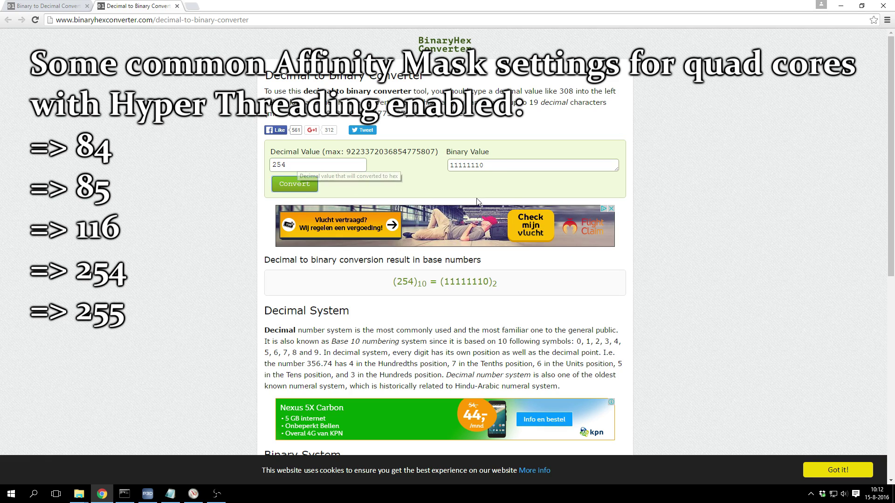
Change the decimal value to 256 and convert it to binary.
left_click(292, 169)
key("BackSpace")
type("6")
left_click(295, 183)
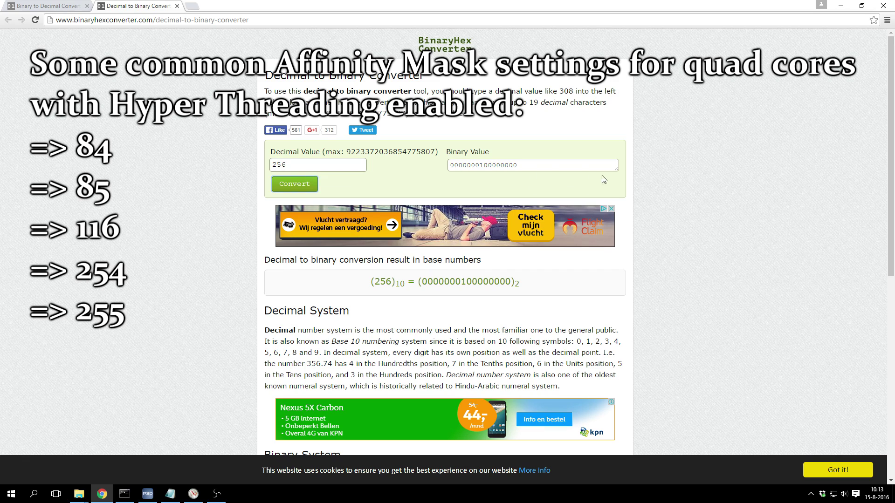
Set the decimal value to 255 again and convert it to binary.
left_click_drag(354, 165, 235, 166)
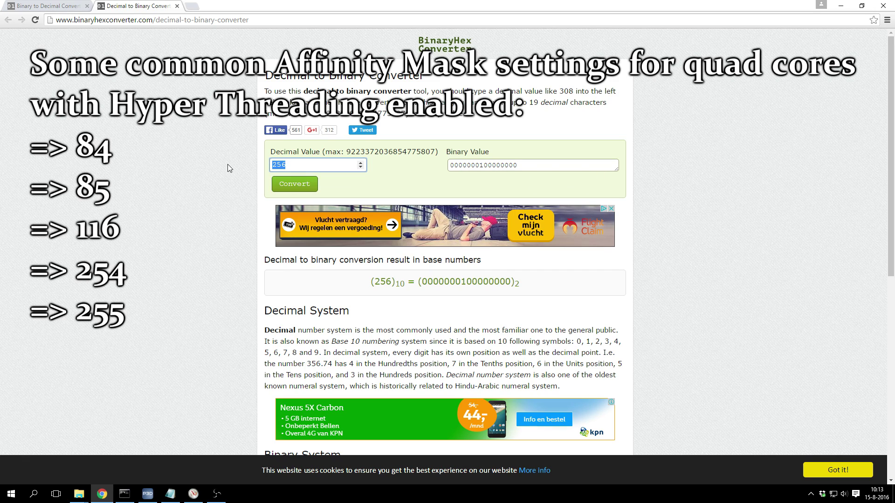
type("255")
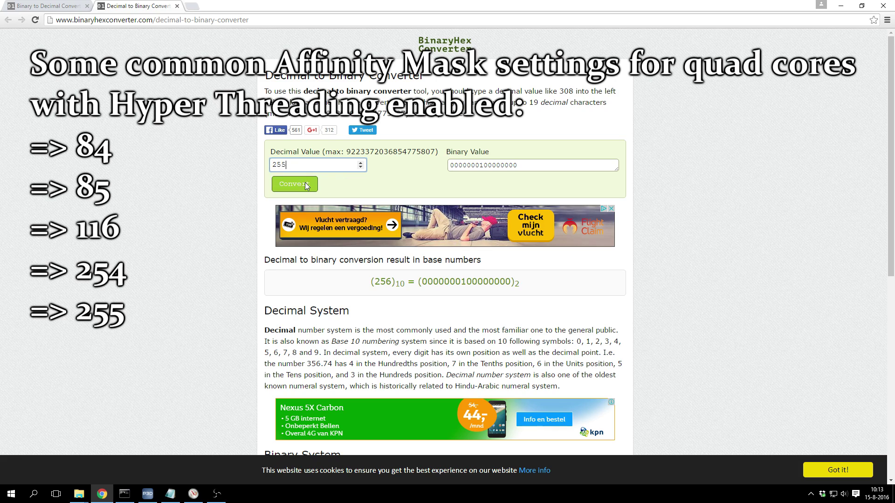
left_click(304, 182)
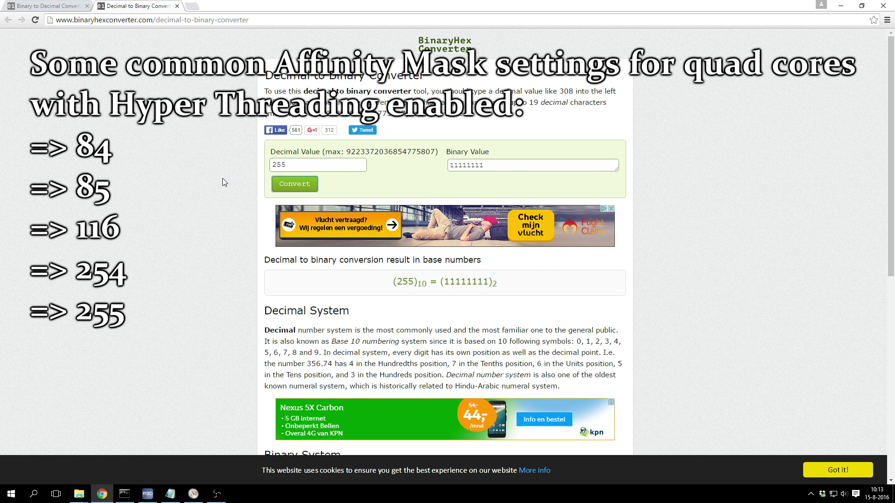
Switch back to Notepad and view the earlier sections of the Prepar3D configuration file.
left_click(170, 494)
left_click_drag(723, 225, 724, 130)
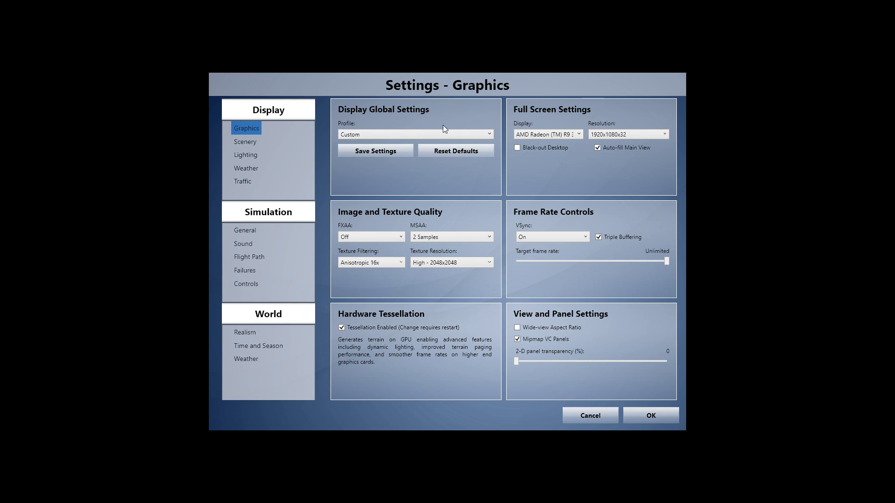
Check the available display devices in the Prepar3D full screen settings.
left_click(553, 134)
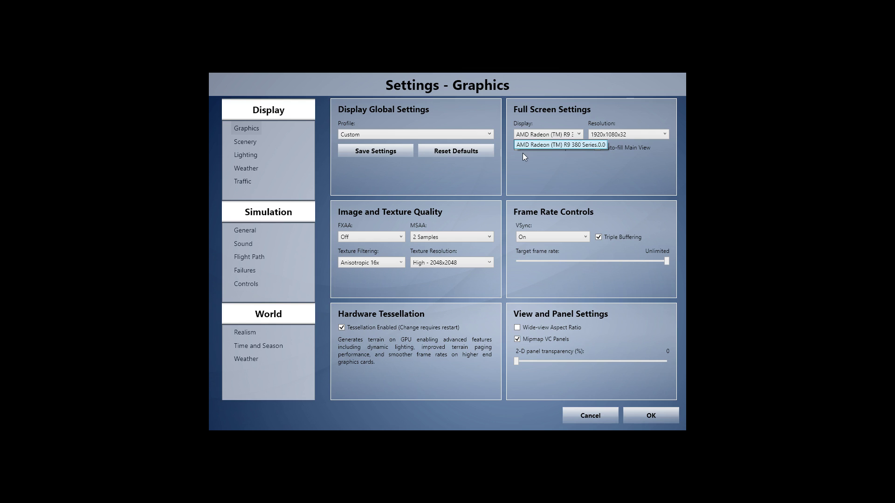
left_click(577, 175)
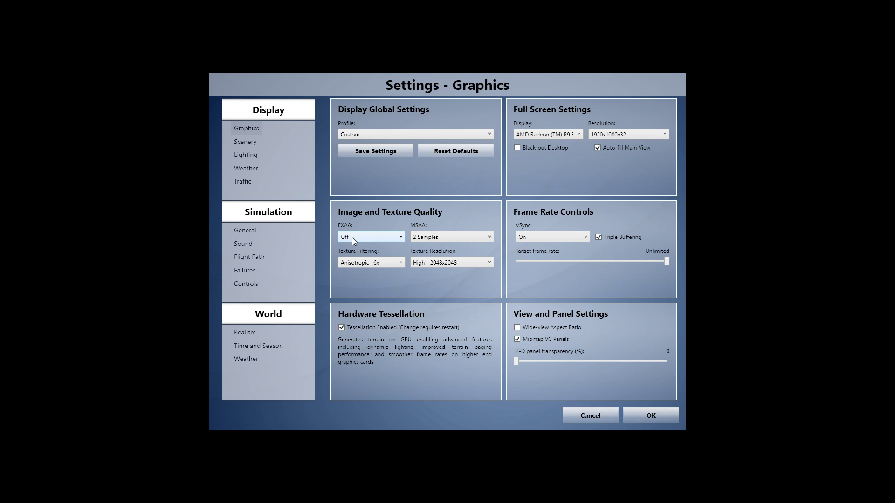
Check the available MSAA levels and choose 2 Samples for the image quality.
left_click(457, 239)
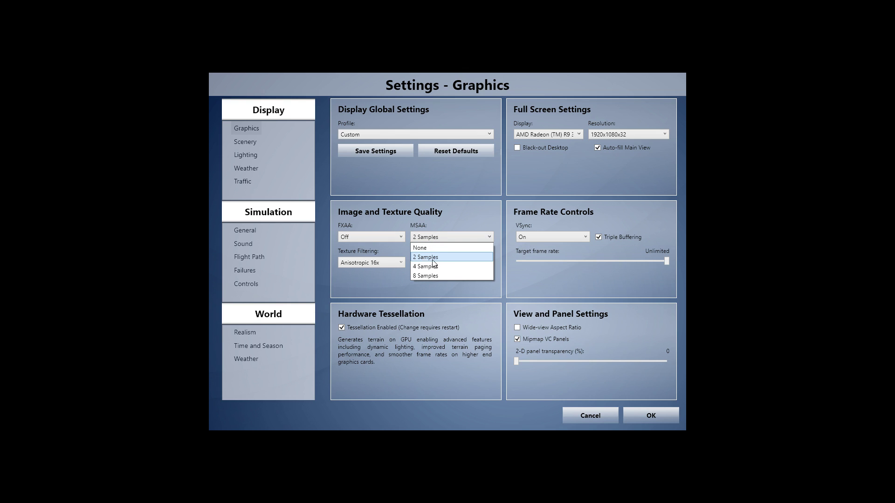
left_click(438, 257)
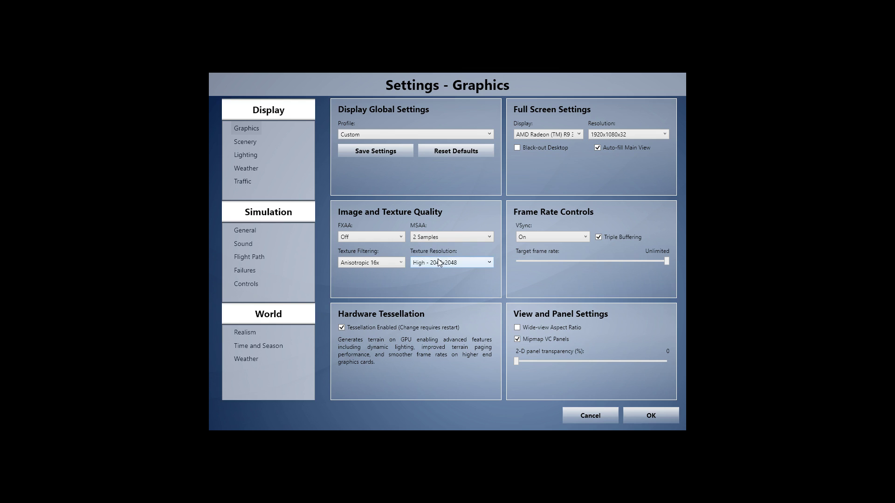
left_click(445, 236)
left_click(445, 227)
left_click(448, 237)
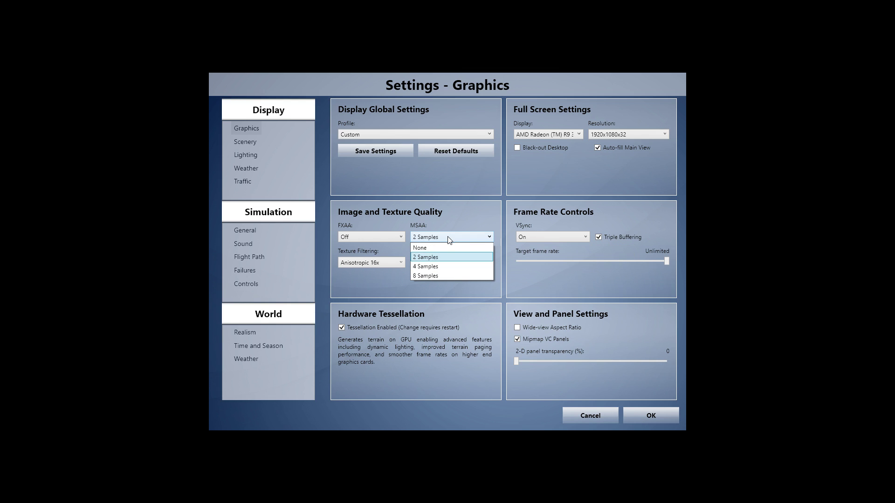
left_click(440, 259)
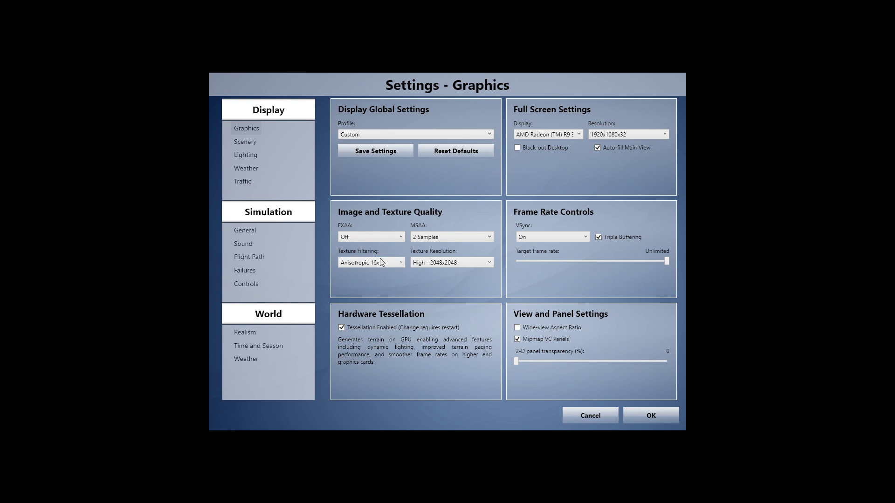
Set texture filtering to Anisotropic 16x and texture resolution to High - 2048x2048.
left_click(392, 263)
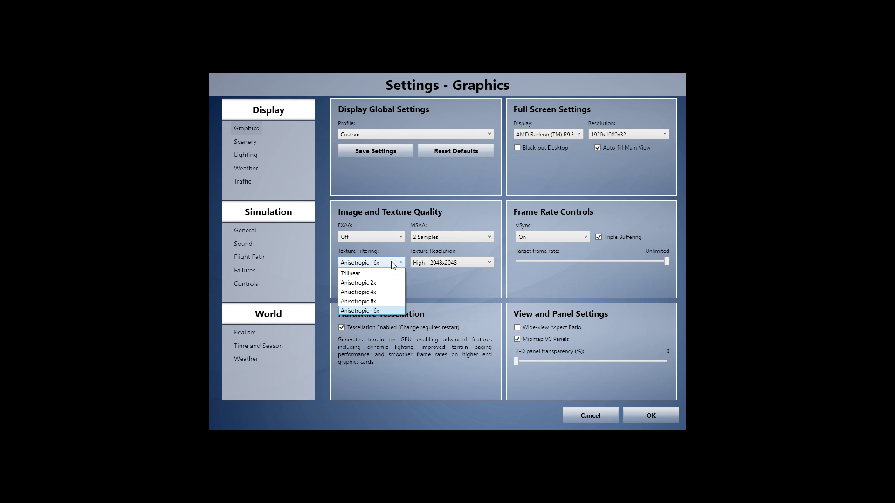
left_click(384, 312)
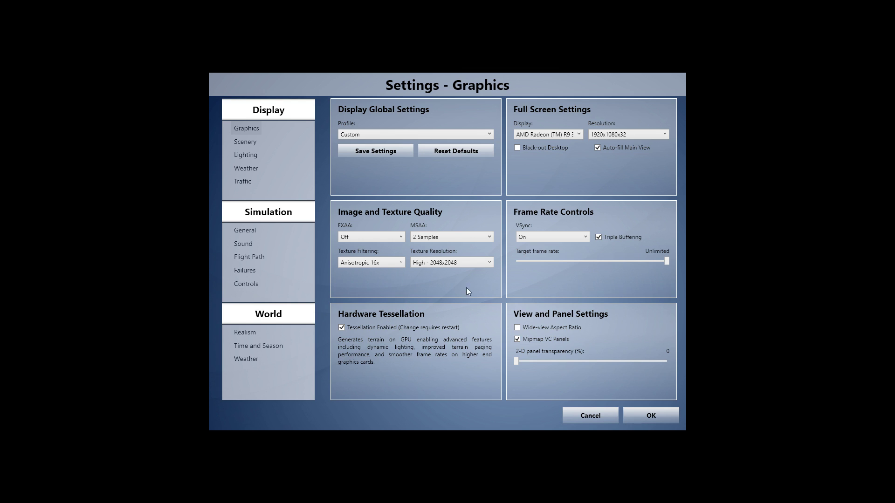
left_click(464, 263)
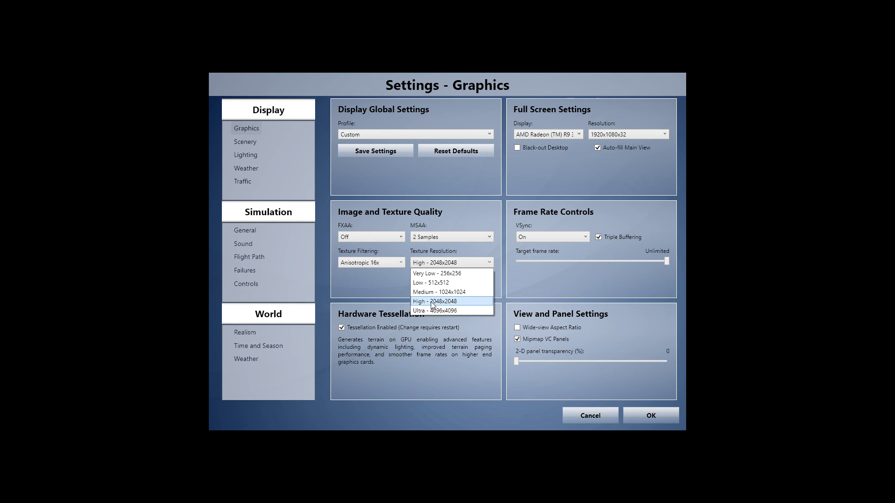
left_click(443, 302)
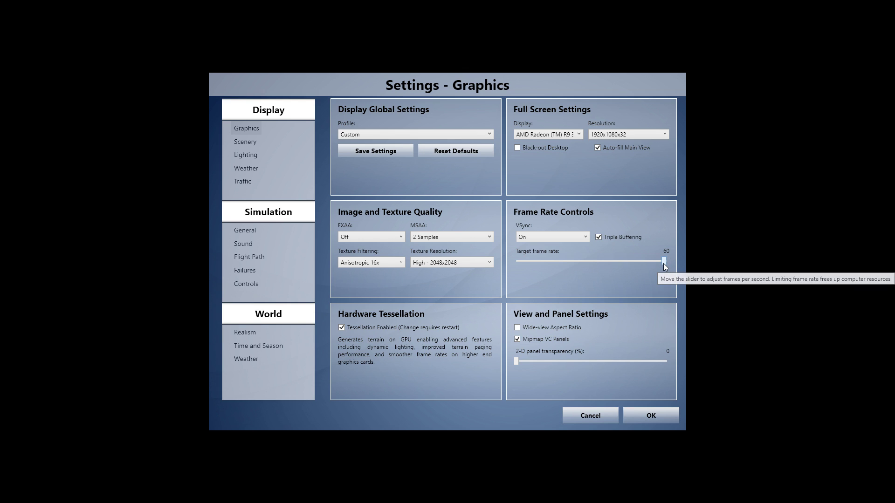
Try lower target frame rates such as 60 and 40, ending with the limit set to Unlimited.
left_click_drag(664, 264, 692, 275)
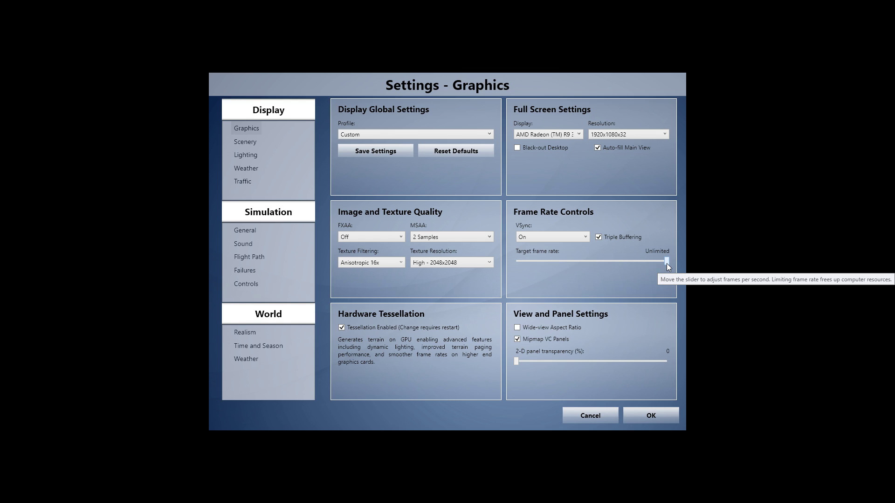
left_click_drag(666, 262, 658, 262)
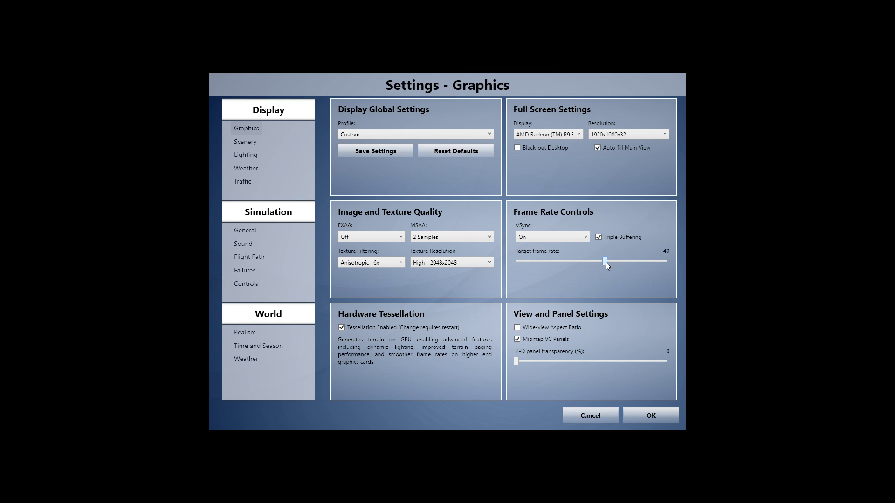
left_click_drag(590, 260, 667, 261)
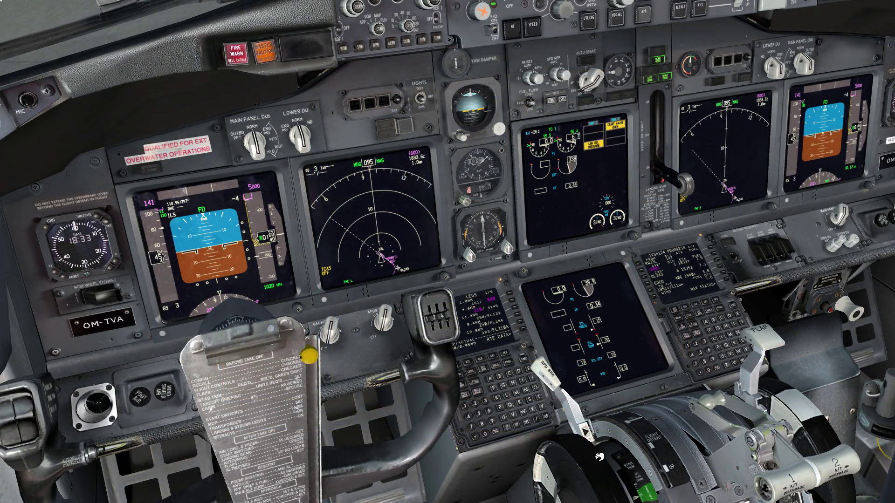
Look around the virtual cockpit, from the instrument panel up to the overhead panel and back.
key("Up")
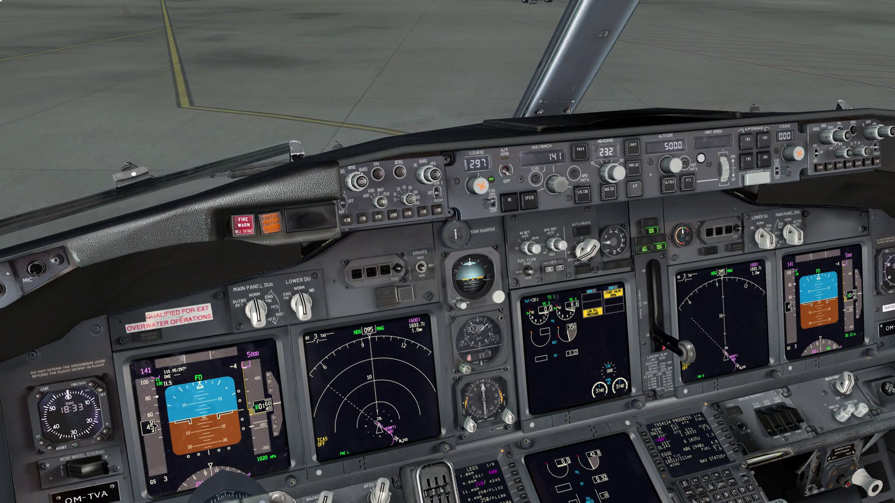
key("Right")
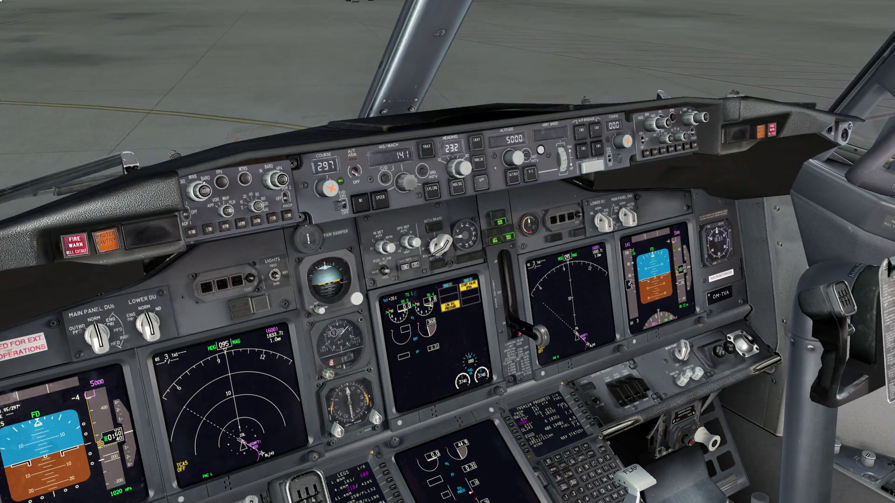
key("Up")
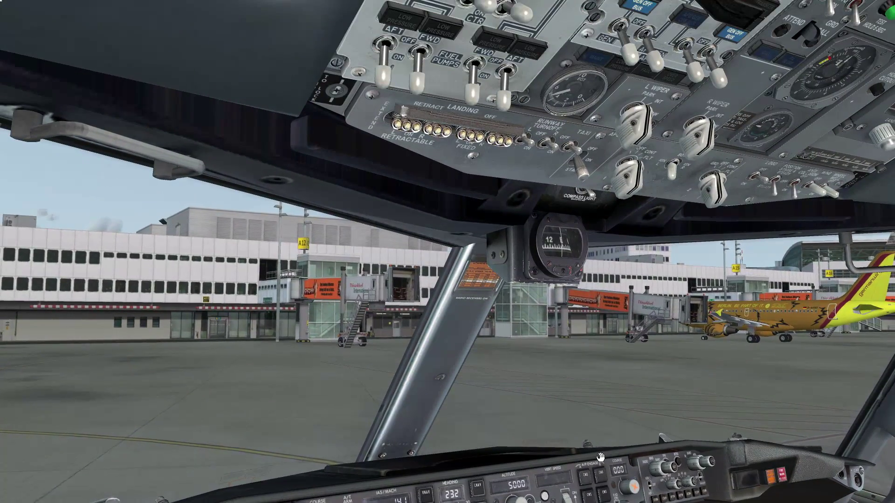
key("Down")
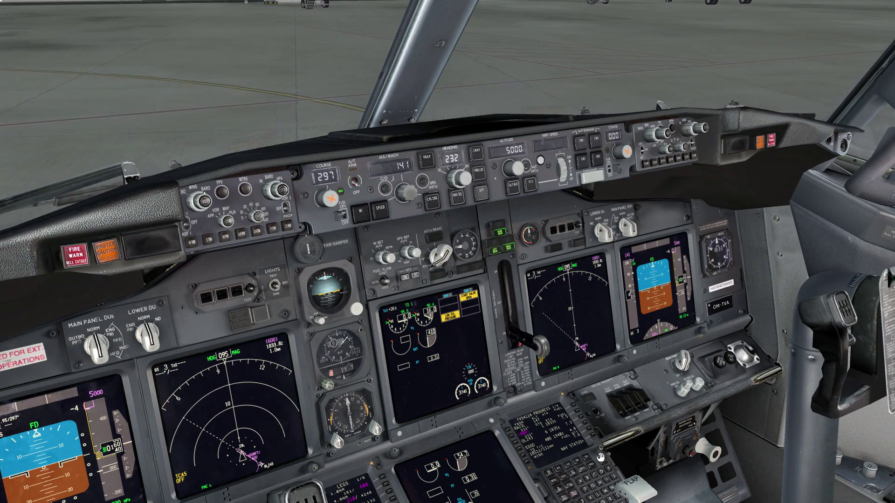
Reopen the simulator settings and review the terrain, scenery object and special effects detail levels.
key("ctrl+comma")
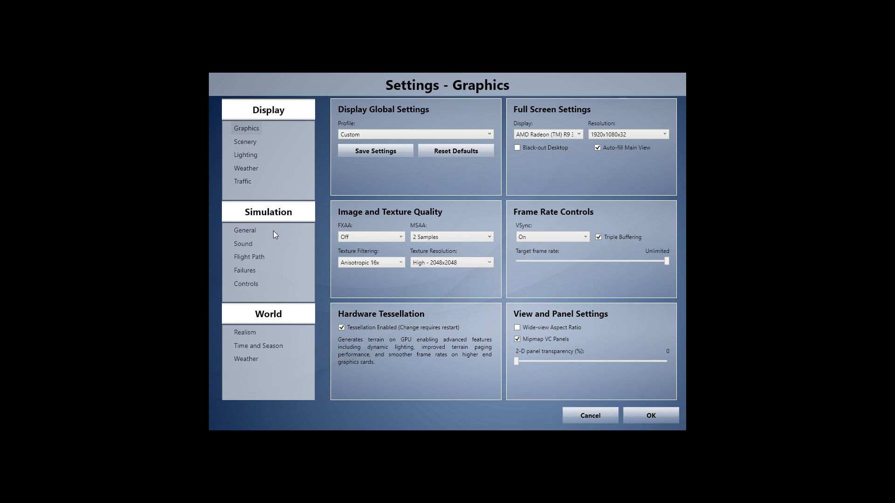
left_click(243, 145)
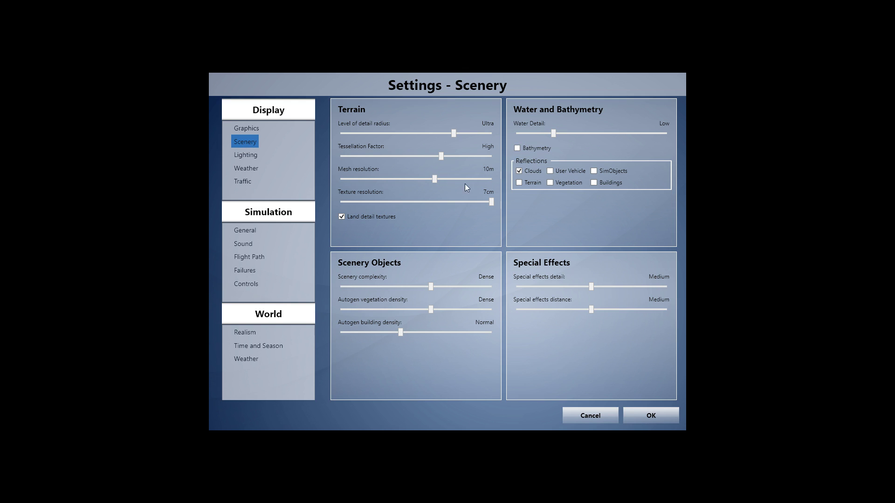
left_click(454, 135)
left_click_drag(500, 329, 396, 334)
left_click_drag(665, 291, 570, 292)
Open the lighting settings and leave Dynamic Reflections set to Off.
left_click(247, 157)
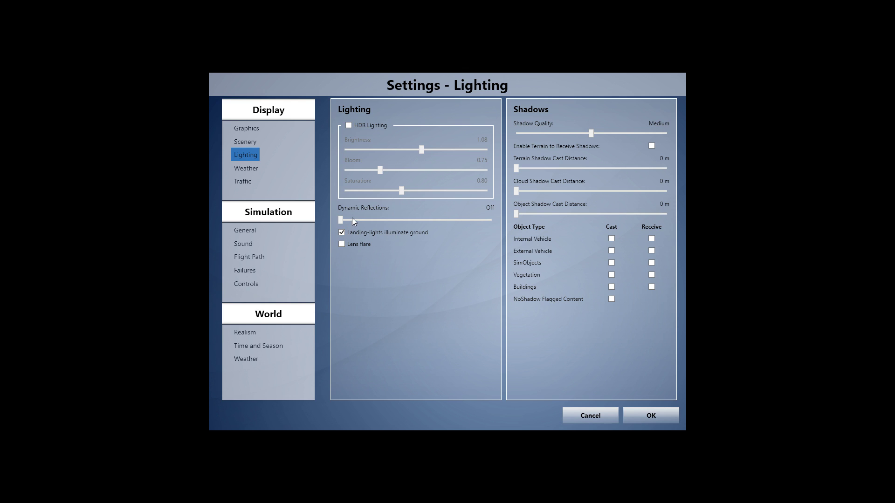
mouse_move(342, 219)
left_mouse_down()
mouse_move(428, 217)
mouse_move(349, 224)
left_mouse_up()
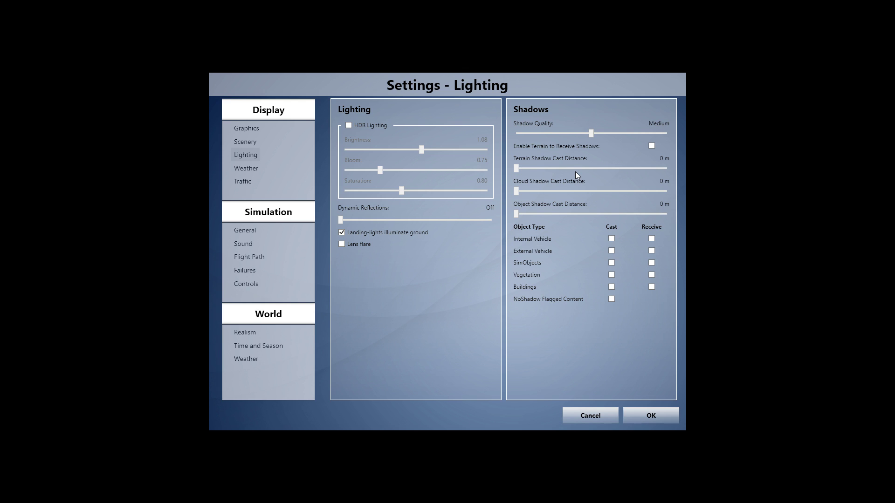
Review the cloud draw distance in the weather display settings and check the maximum upper visibility option in Active Sky Next.
left_click(254, 169)
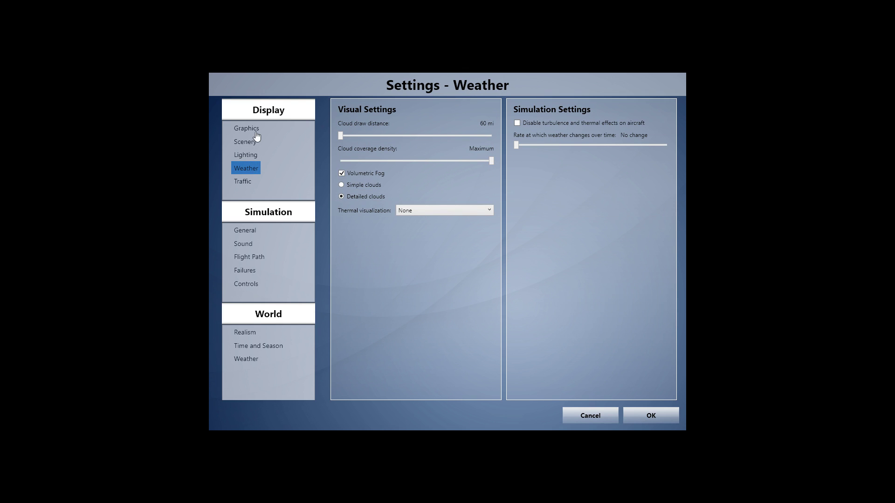
left_click_drag(340, 135, 425, 138)
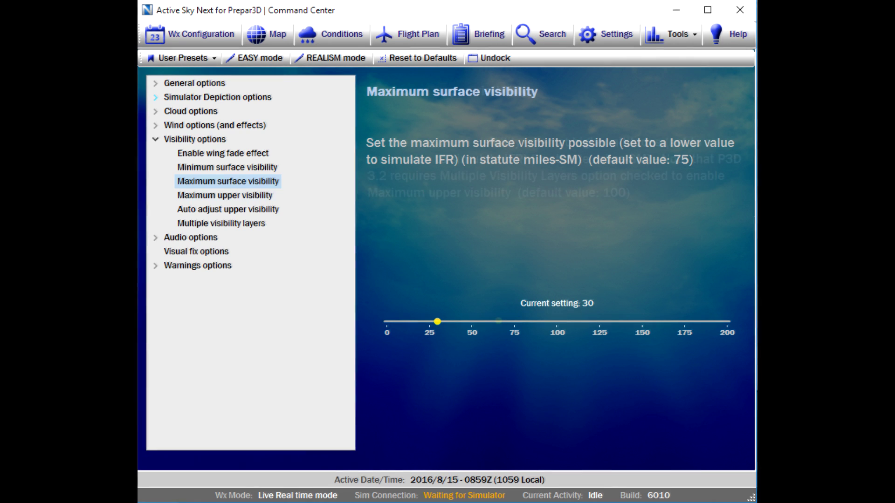
left_click(224, 195)
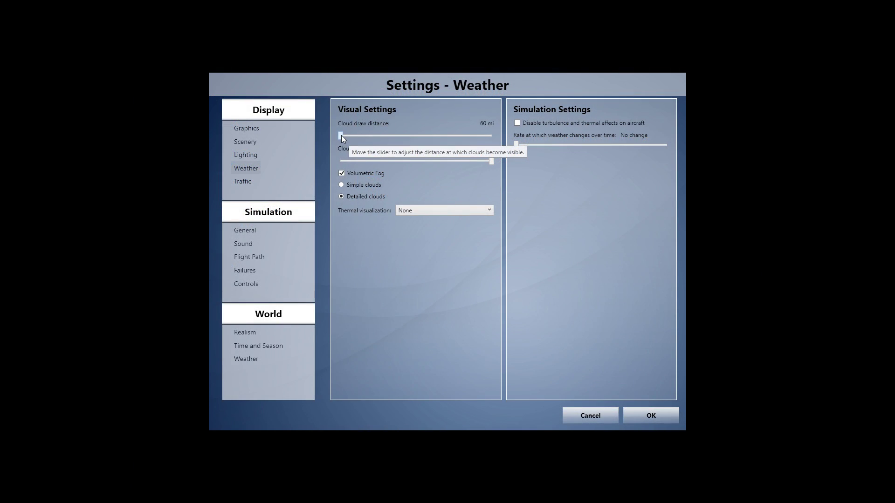
Set the cloud draw distance to 60 mi and the cloud coverage density to Maximum in Prepar3D.
left_click_drag(491, 135, 416, 140)
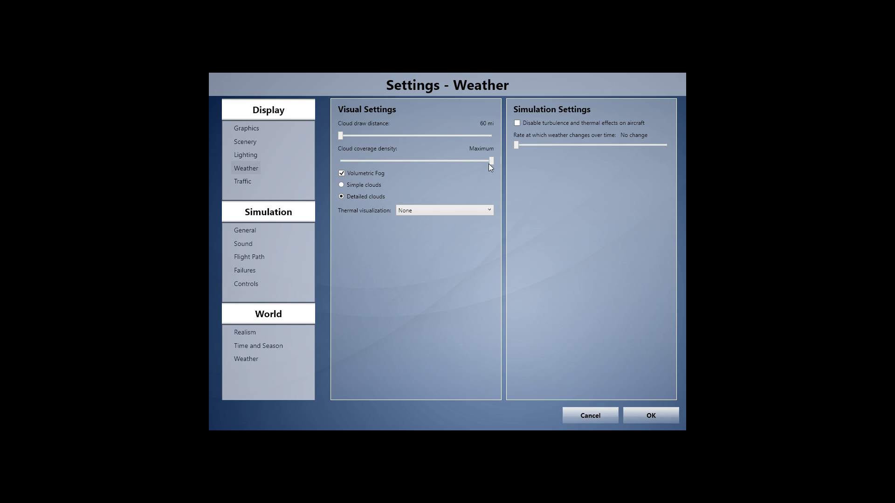
left_click_drag(491, 162, 517, 163)
Open the traffic settings and keep the road vehicles and the ships and ferries at 0 percent.
left_click(247, 183)
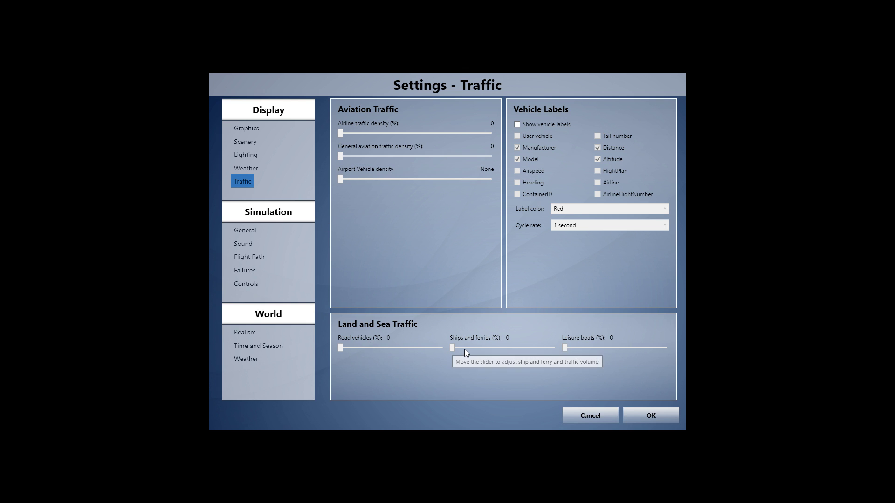
left_click_drag(451, 348, 360, 350)
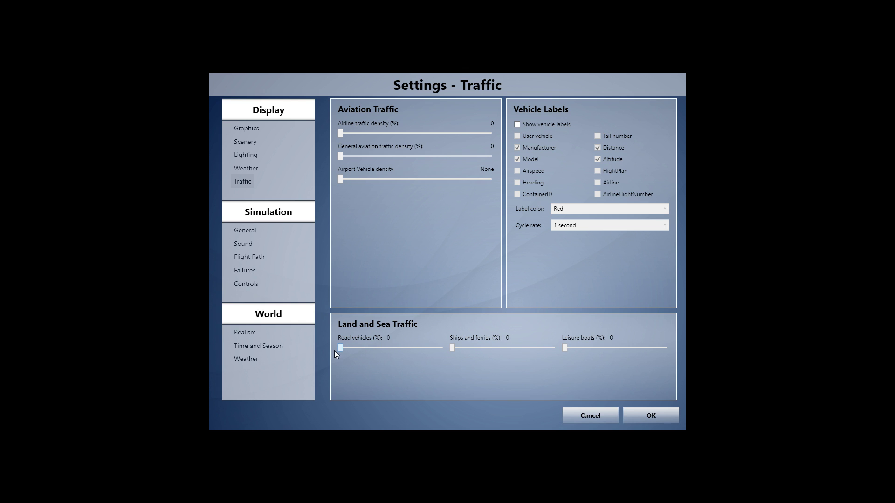